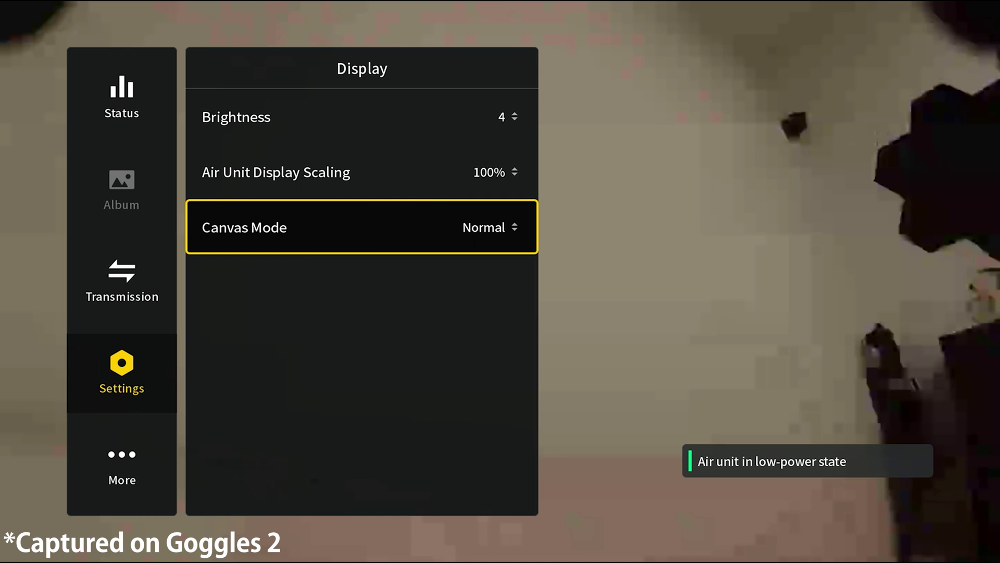
Change the goggles' Display Canvas Mode from Normal to HD.
key("Return")
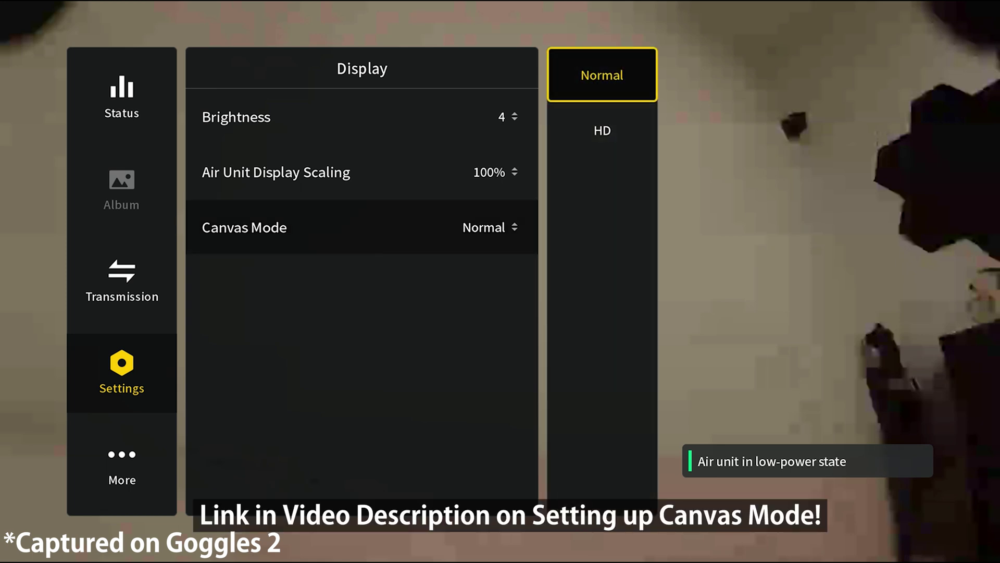
key("Down")
key("Return")
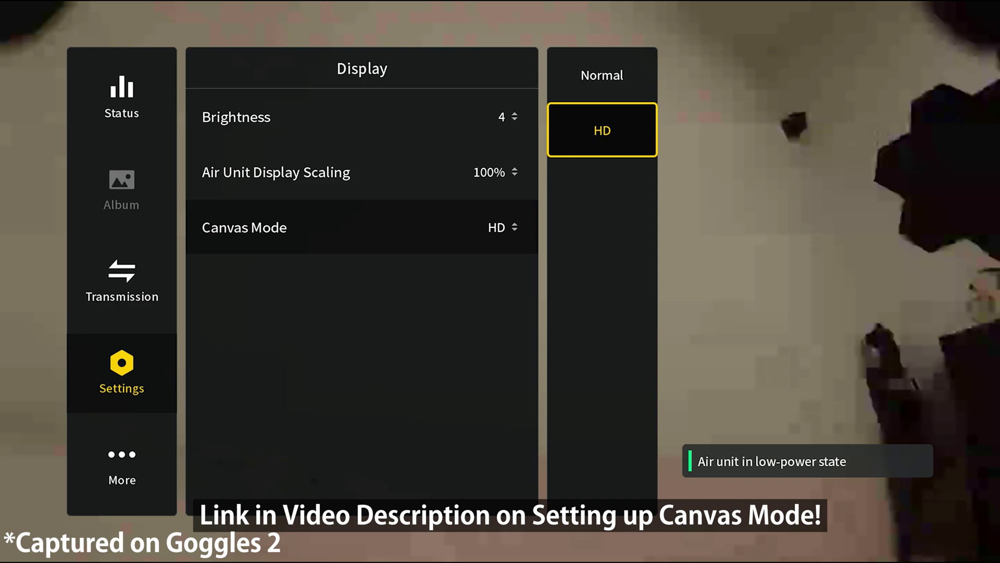
key("Escape")
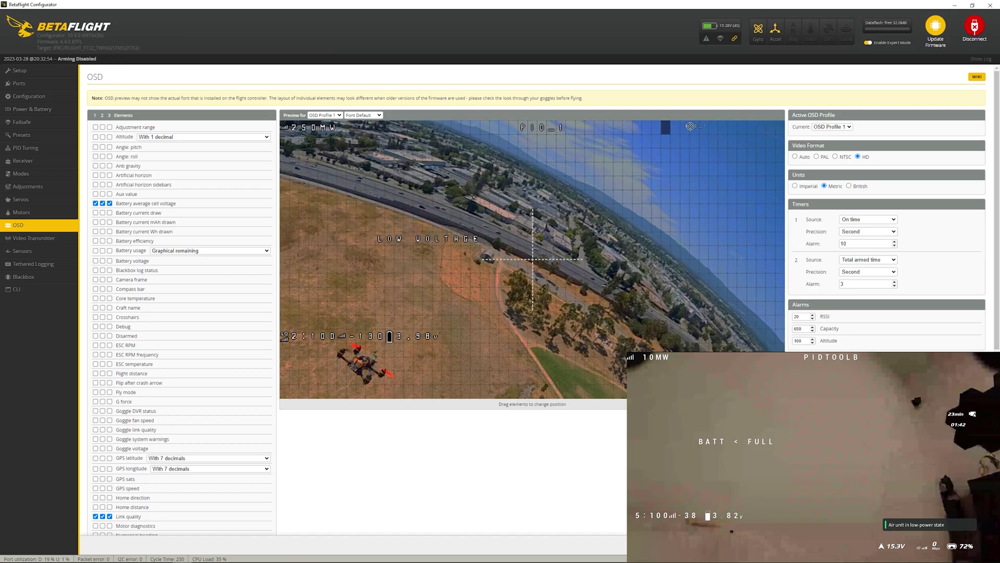
Move PID_1 to the top-right, LOW VOLTAGE right and down, and 3.98v and -130 to the bottom-right.
left_click_drag(690, 126, 760, 127)
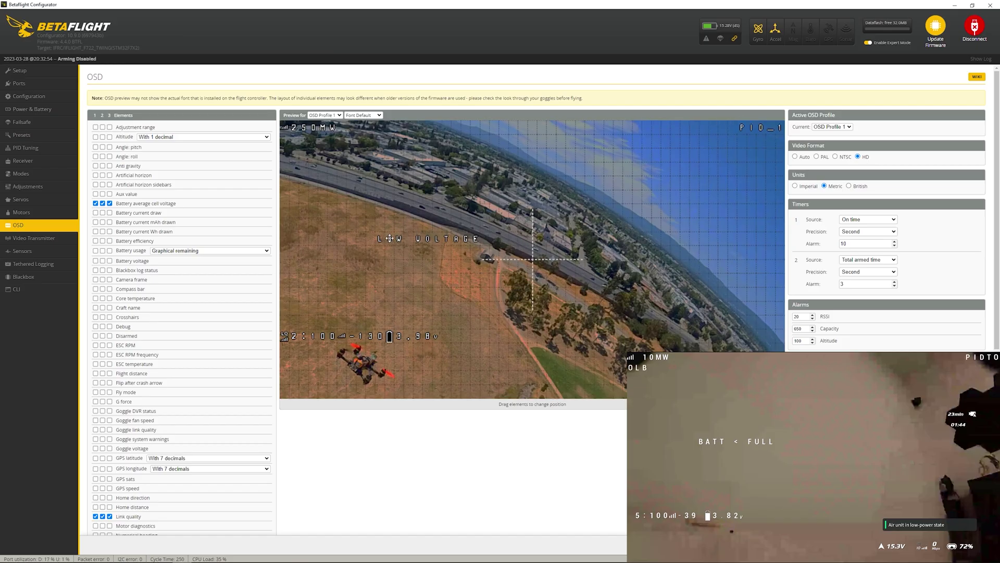
left_click_drag(390, 238, 494, 252)
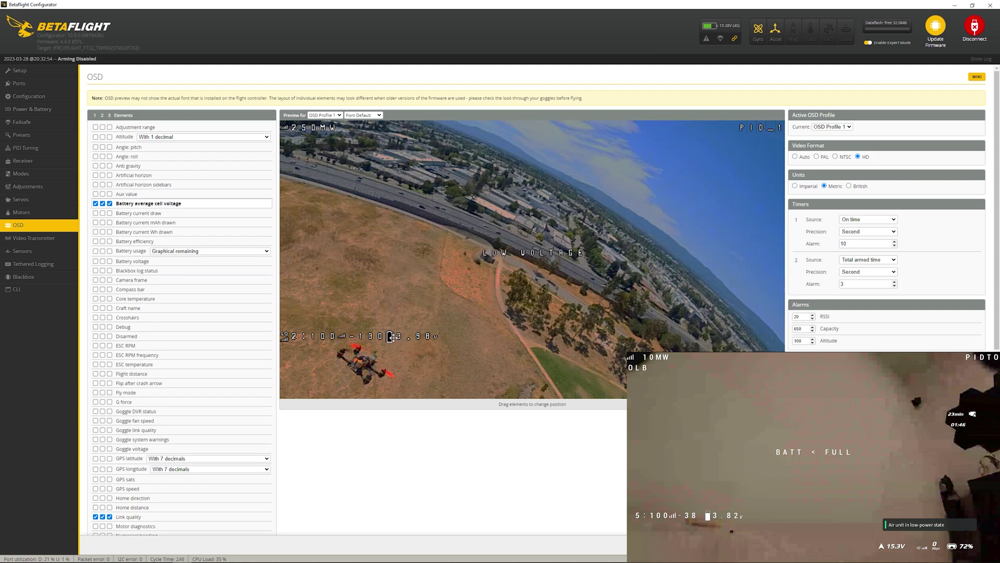
left_click_drag(391, 337, 572, 392)
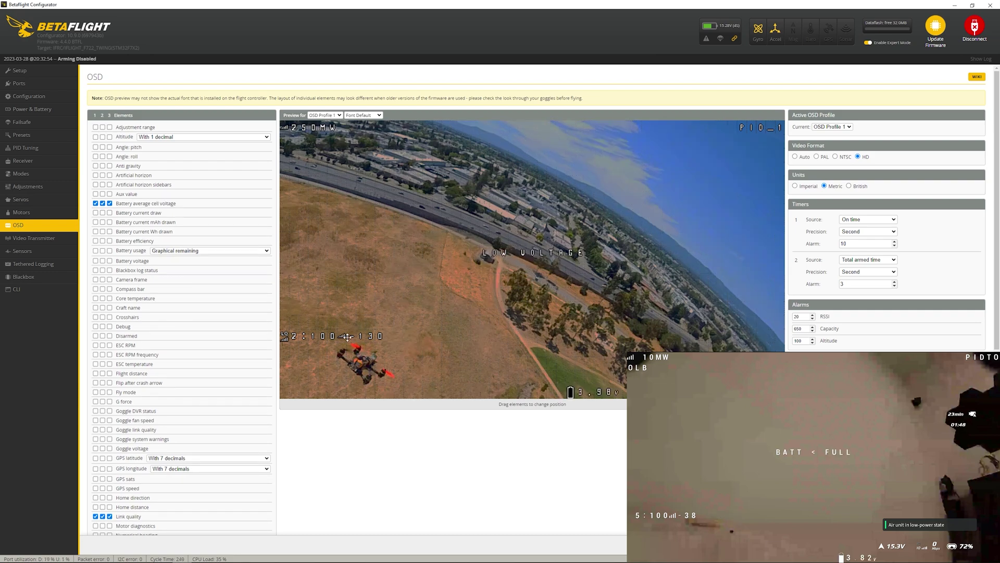
left_click_drag(347, 336, 525, 392)
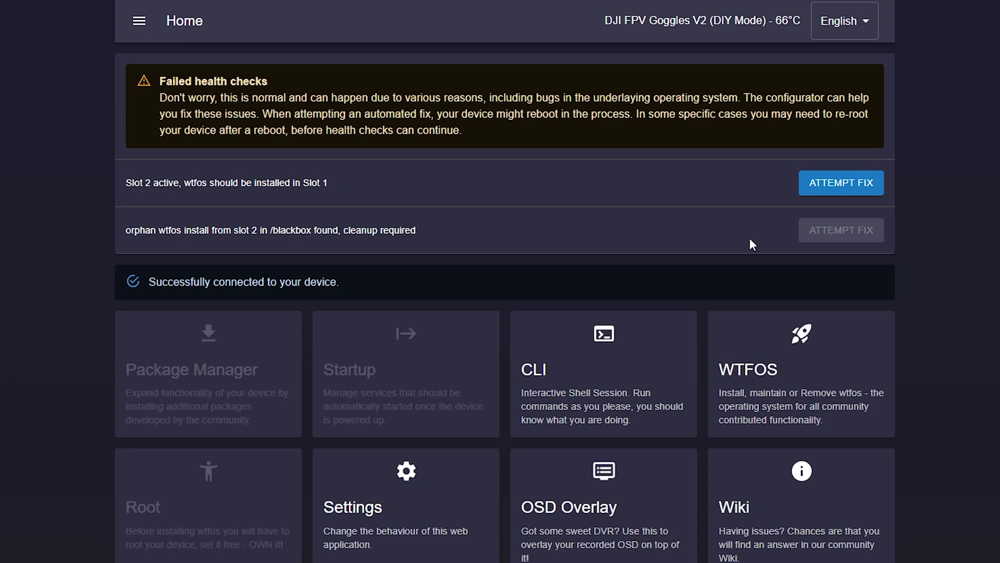
Apply the automatic fix for the 'Slot 2 active, wtfos should be installed in Slot 1' check.
left_click(839, 184)
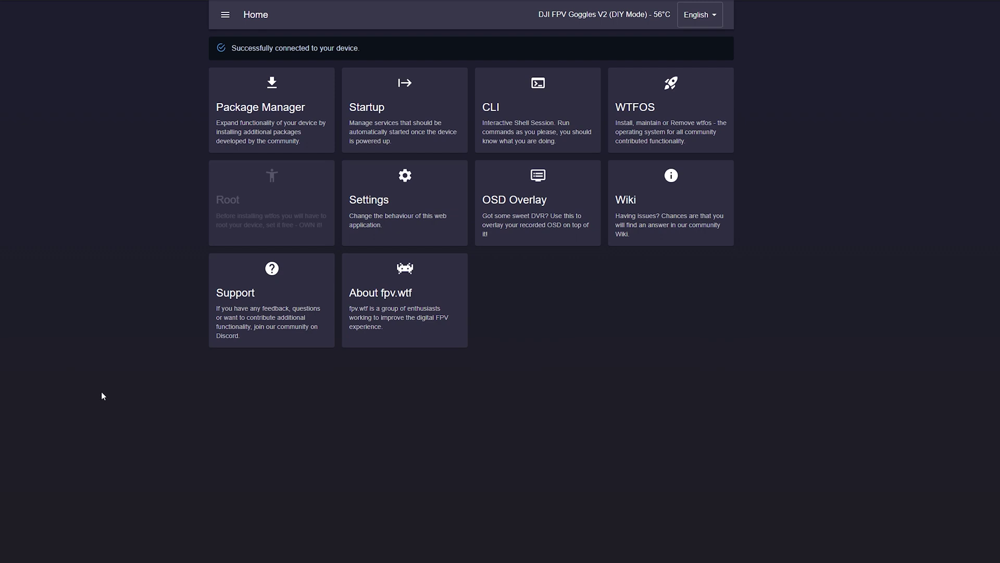
Start REMOVE WTFOS from the WTFOS tile's Remove page.
left_click(663, 137)
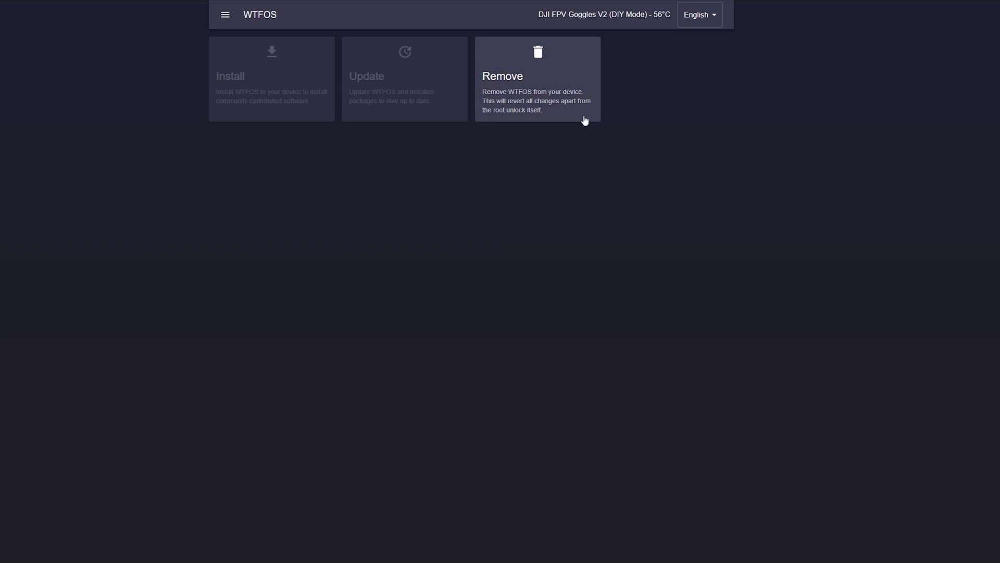
left_click(562, 107)
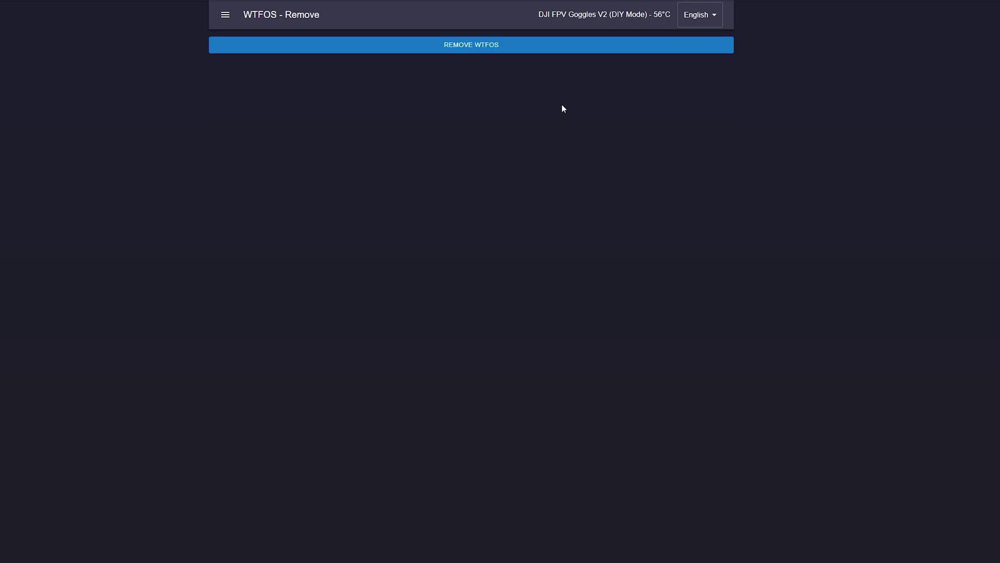
left_click(482, 47)
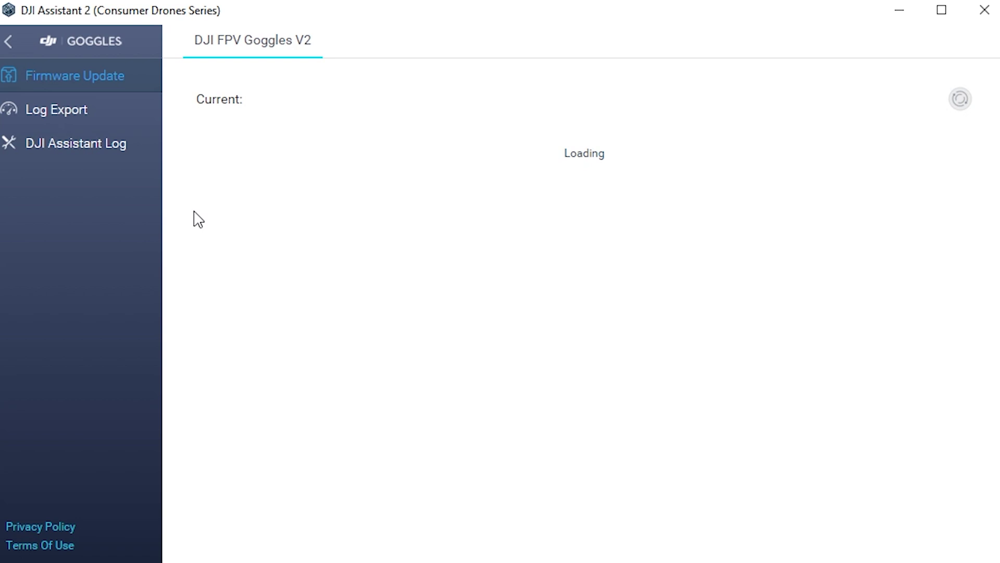
Decline quitting, dismiss the incompatibility prompt, then refresh and start updating firmware V01.07.0000.
left_click(53, 111)
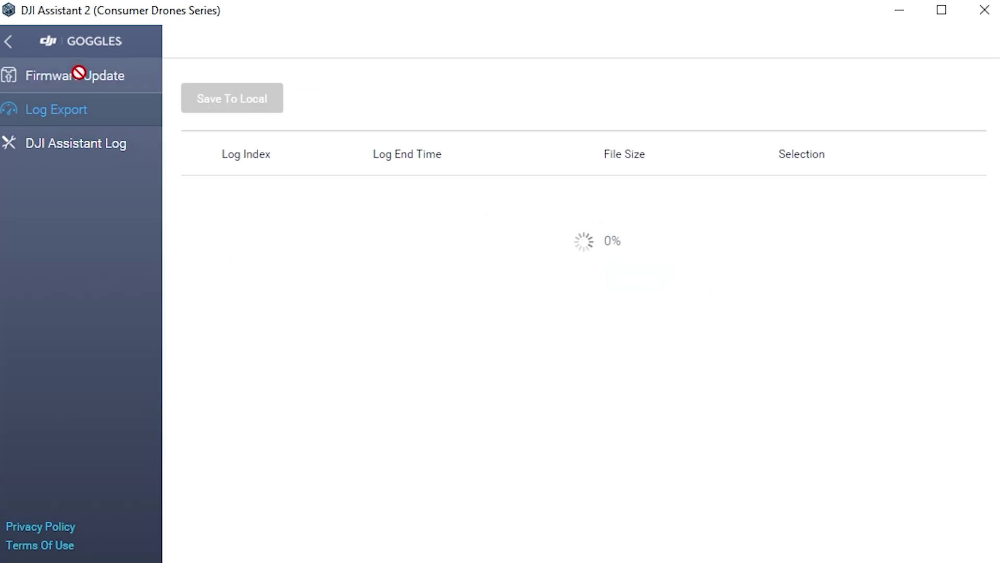
left_click(88, 78)
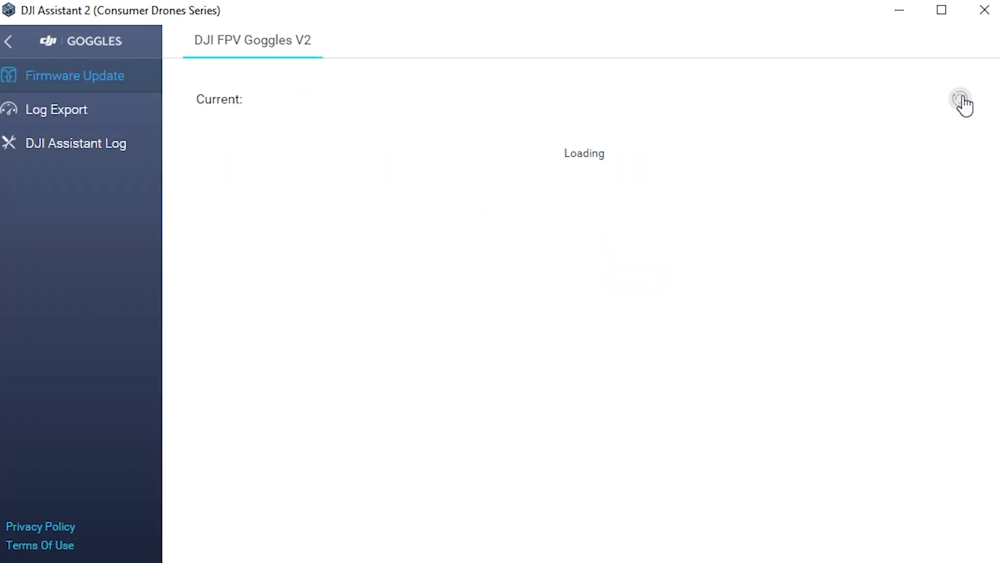
left_click(985, 10)
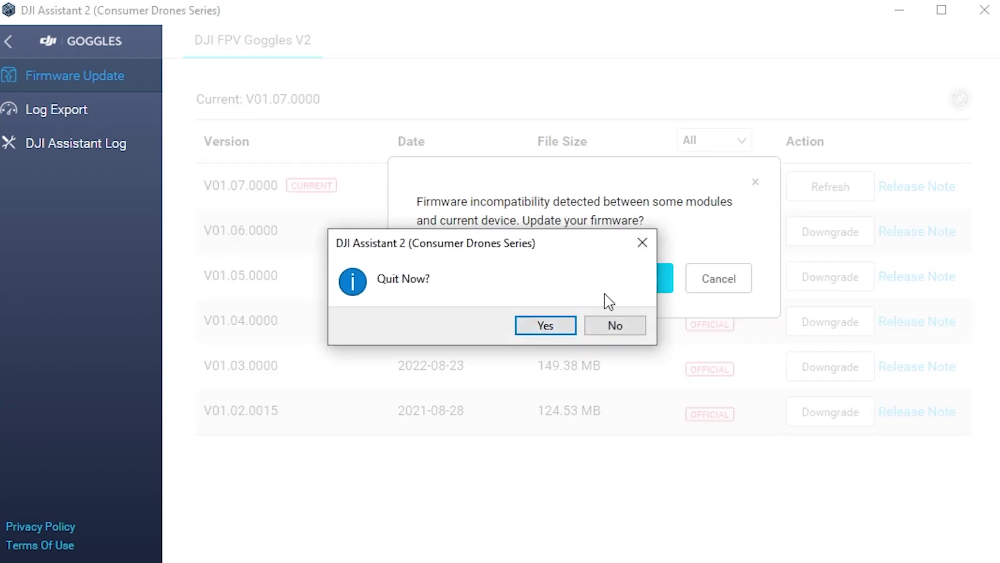
left_click(623, 324)
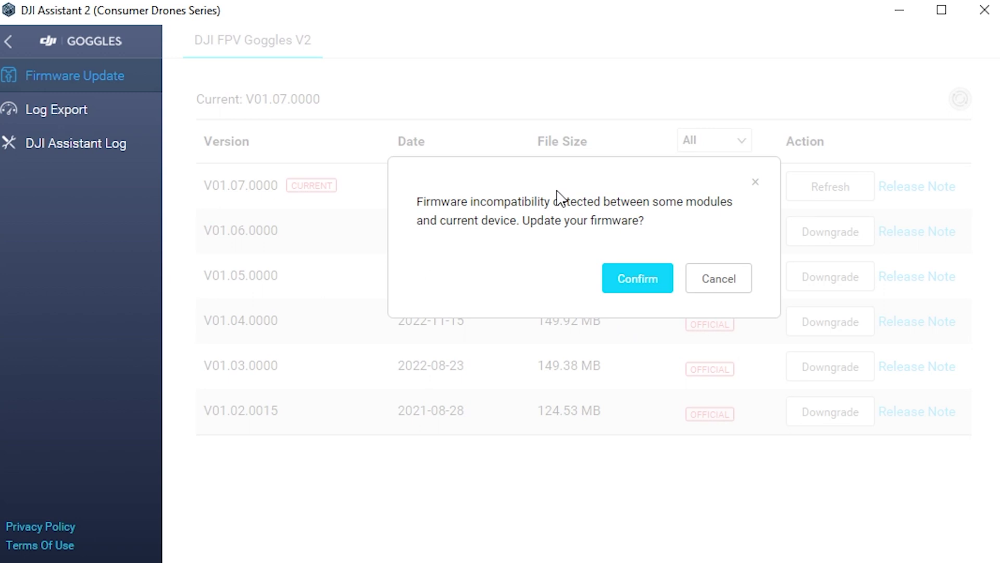
left_click(727, 289)
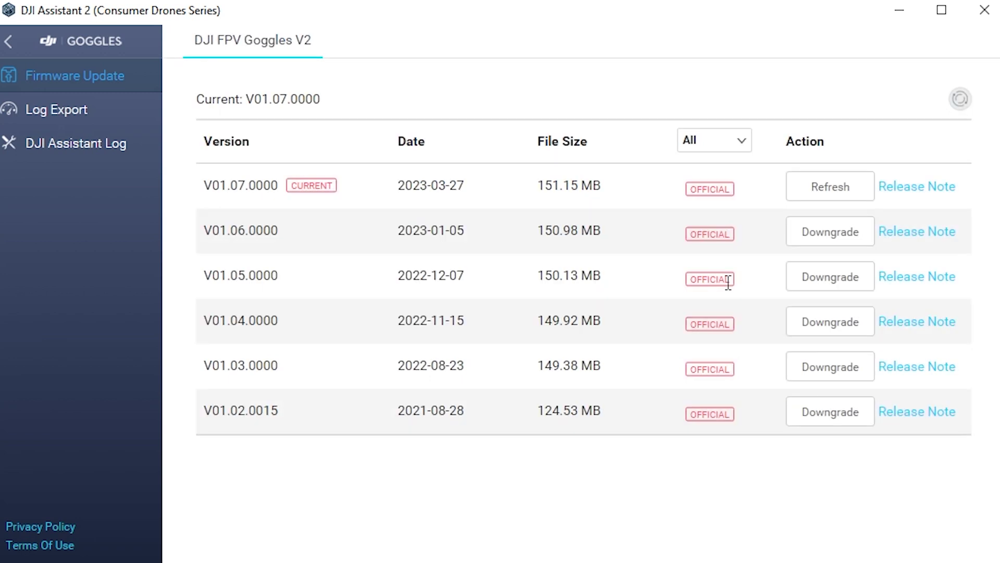
left_click(822, 192)
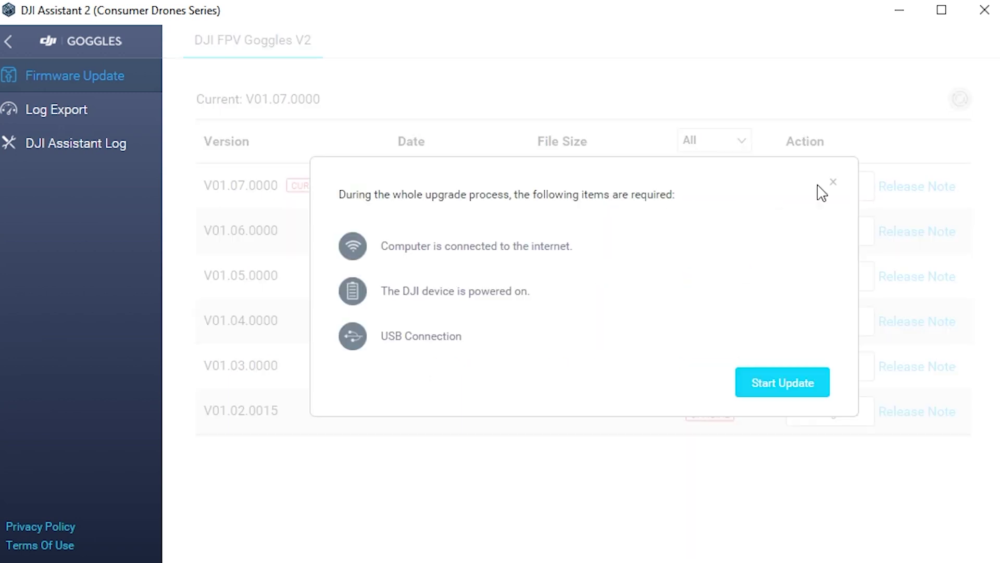
left_click(779, 388)
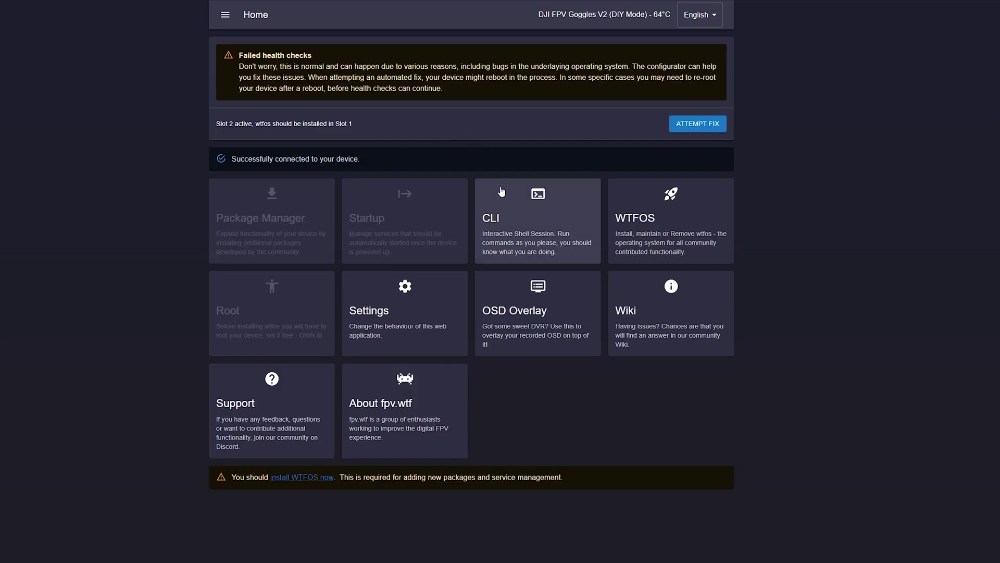
Paste the unrd slot-reset commands into the CLI shell and reboot the goggles.
left_click(542, 234)
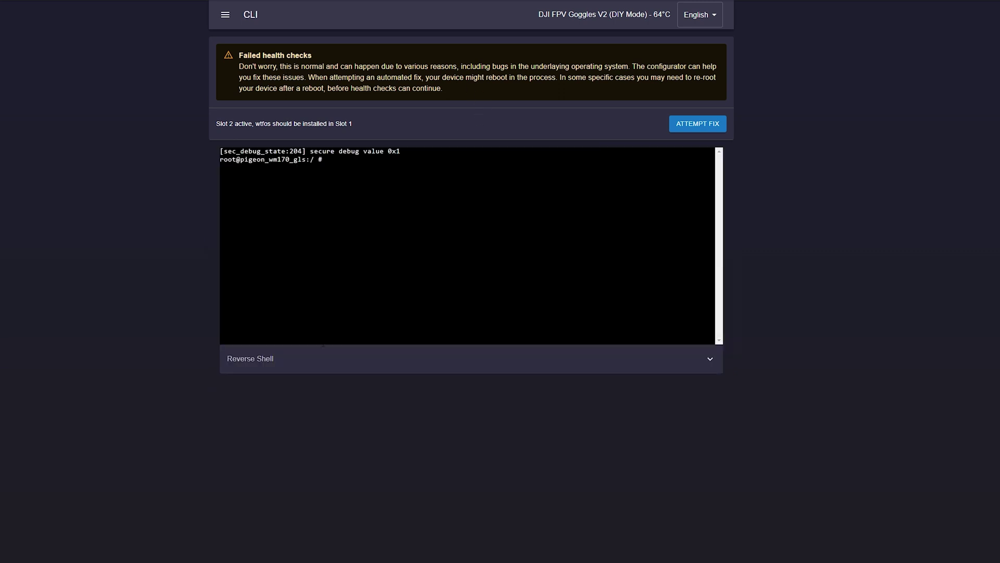
right_click(350, 196)
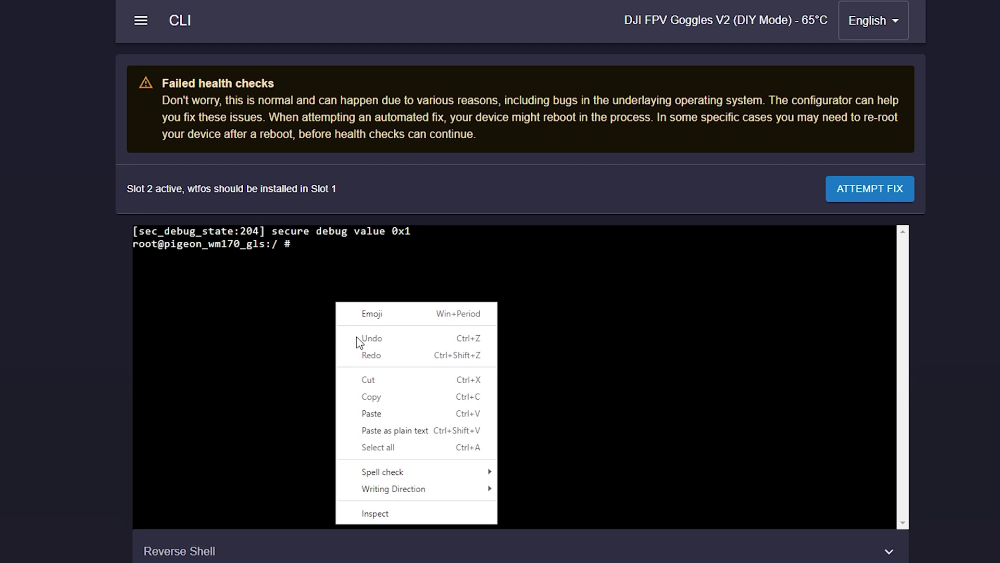
left_click(393, 270)
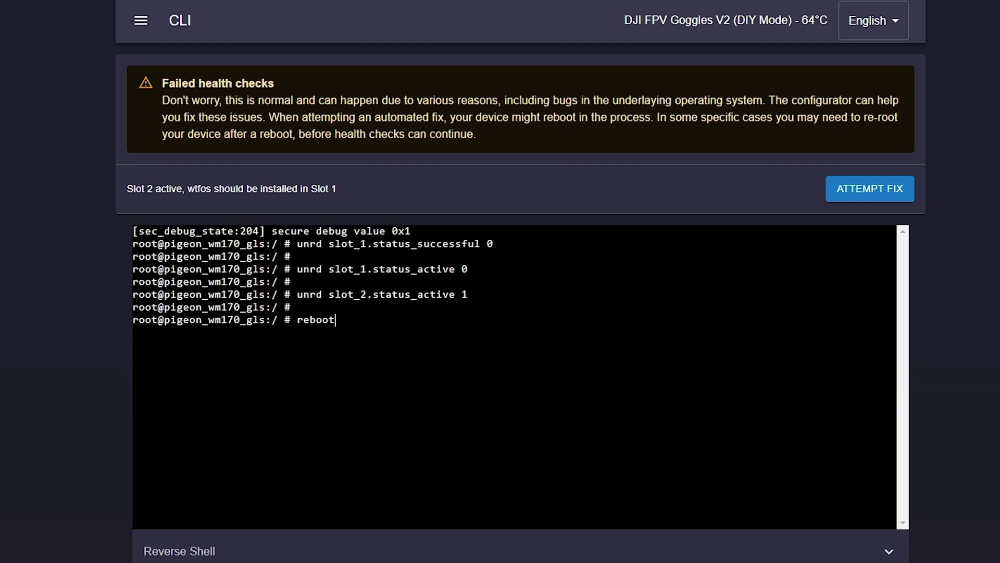
key("Return")
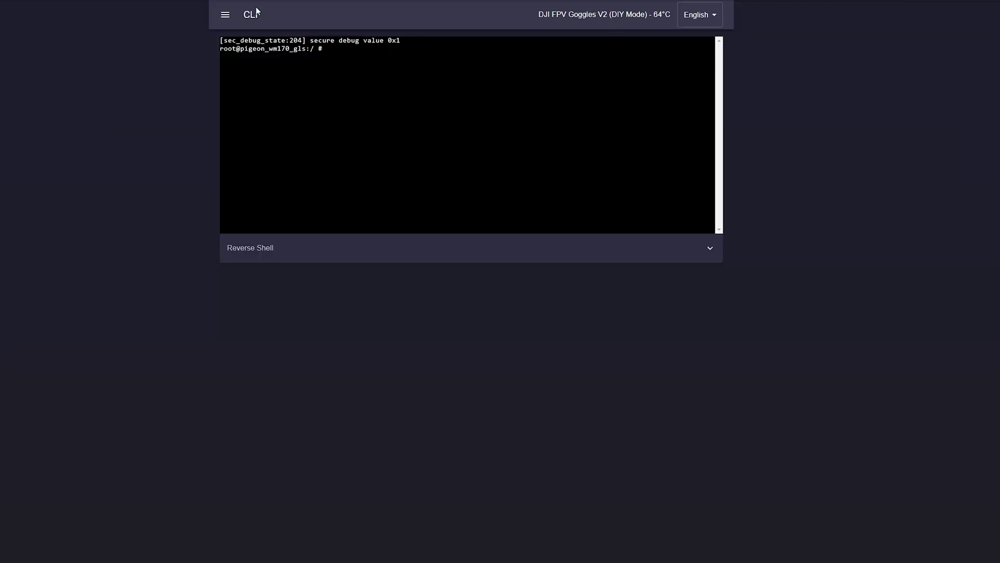
From the Home dashboard, fix the corrupt Slot 1 by reflashing it from Slot 2.
left_click(225, 14)
left_click(231, 37)
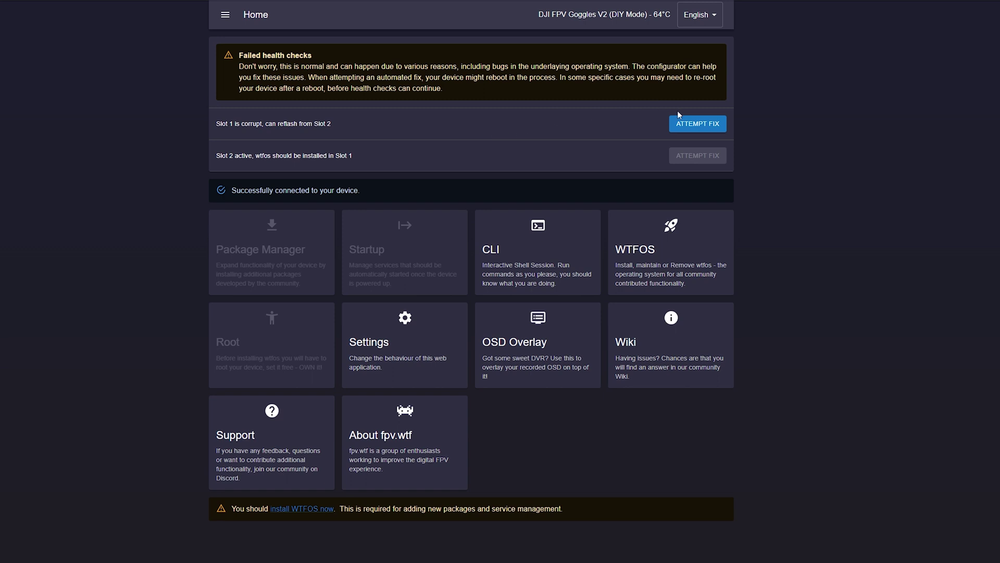
left_click(693, 124)
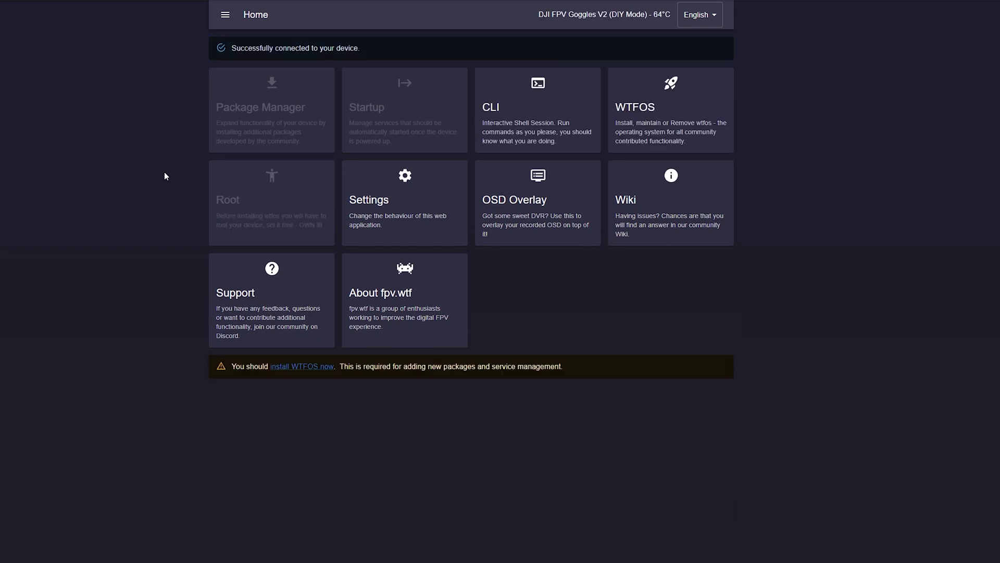
Install WTFOS from the WTFOS Install page and return to the Home dashboard.
left_click(641, 116)
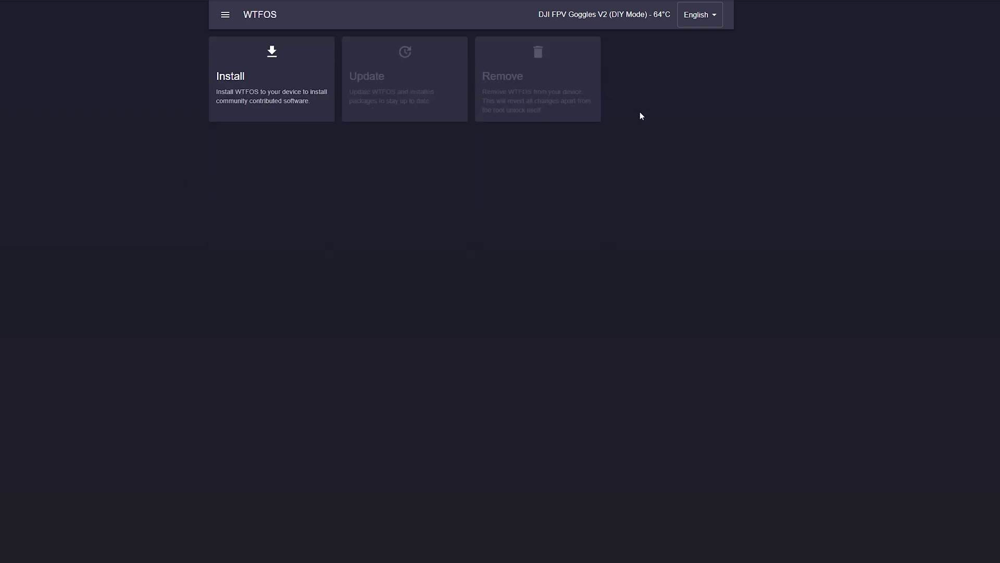
left_click(255, 83)
left_click(446, 127)
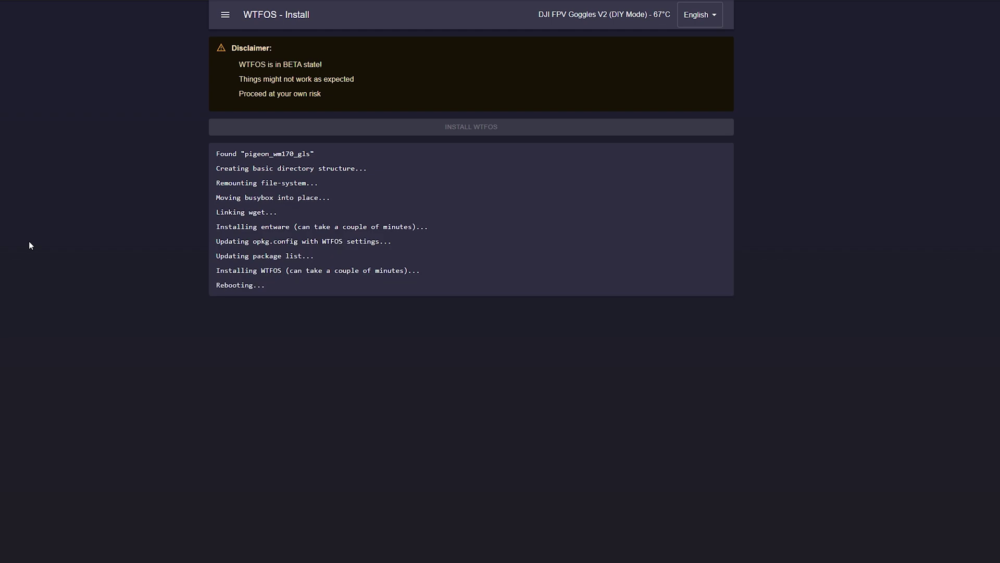
left_click(225, 14)
left_click(230, 38)
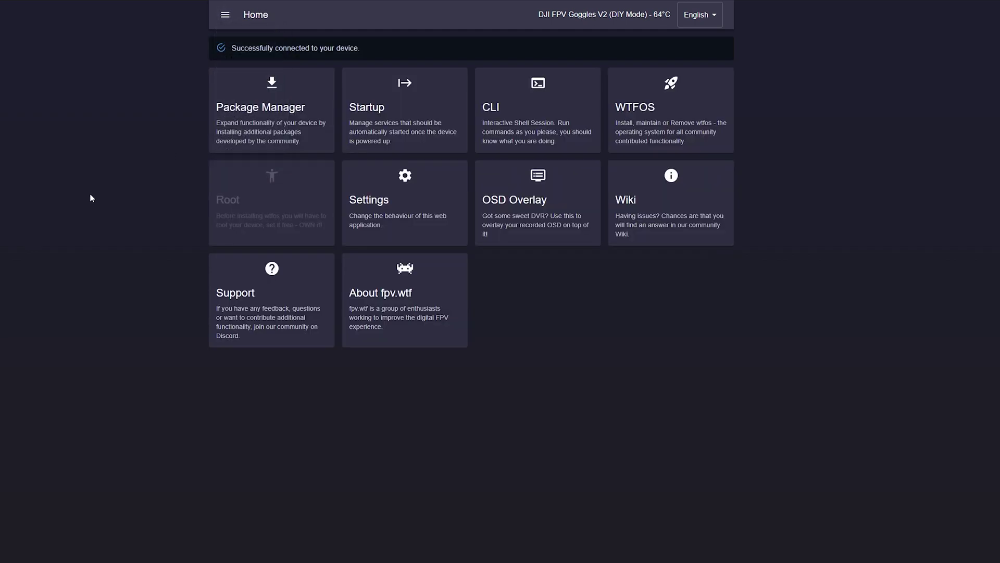
Install auto-record, fcc-unlock, msp-osd and tweak-fix-bind-loss from the Package Manager.
left_click(248, 123)
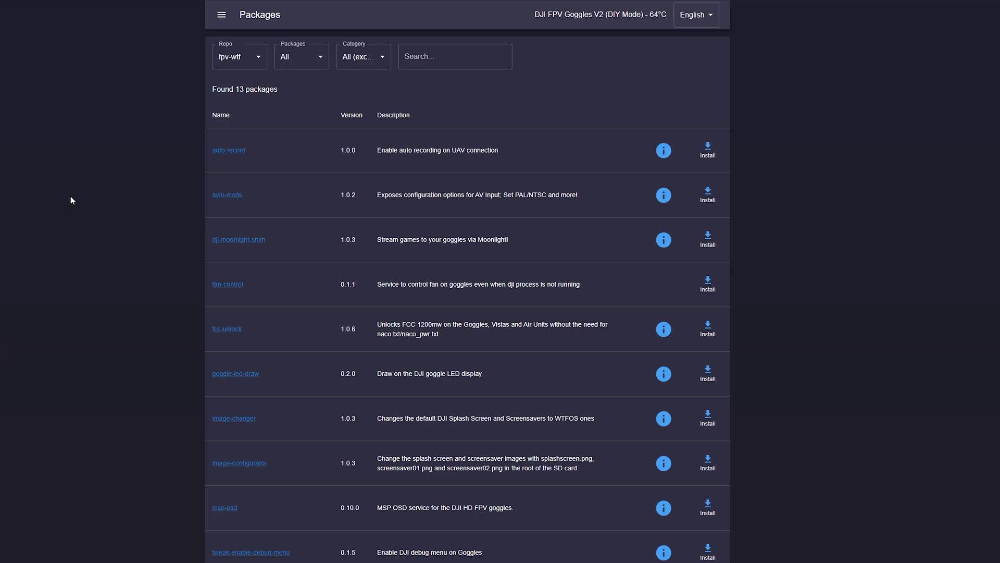
left_click(705, 154)
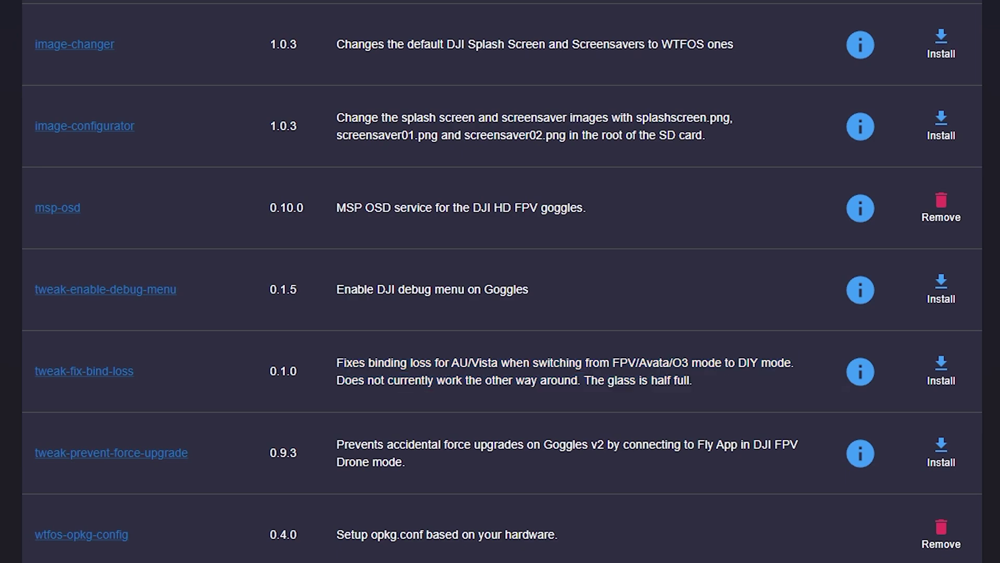
left_click(957, 380)
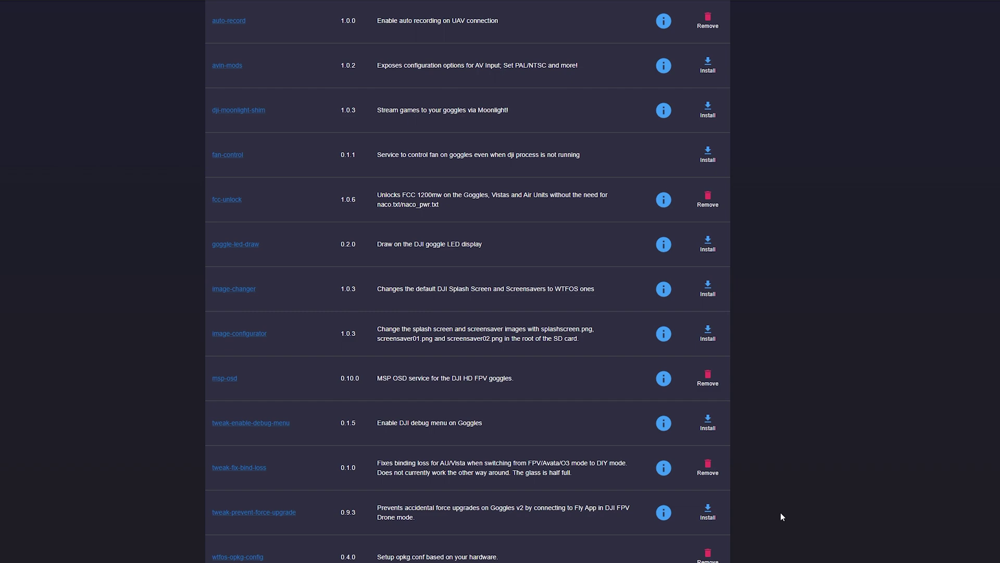
scroll(780, 511, "up", 3)
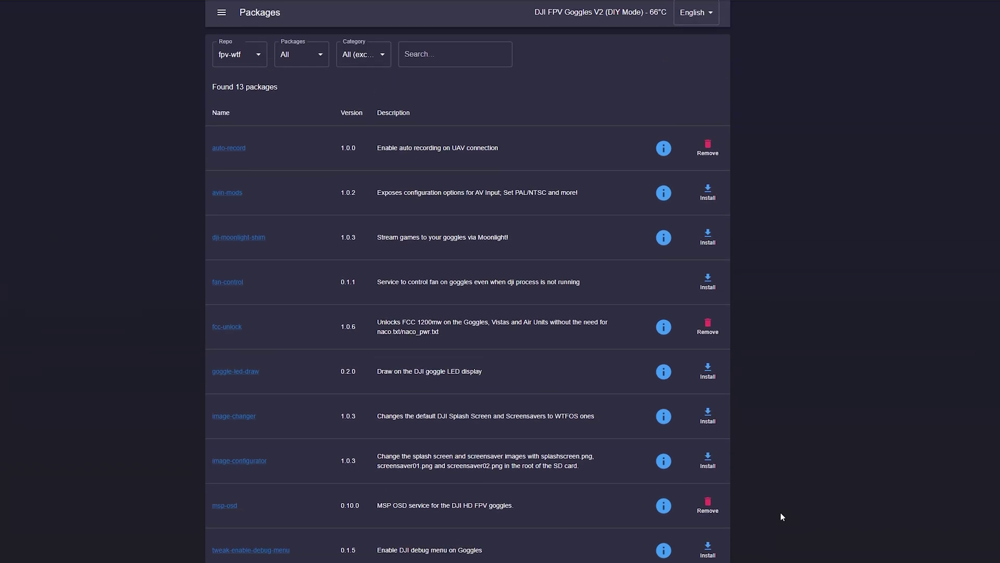
In the CLI, paste and run commands setting msp-osd fakehd_enable and rec_enabled to true and applying them.
left_click(221, 15)
left_click(240, 36)
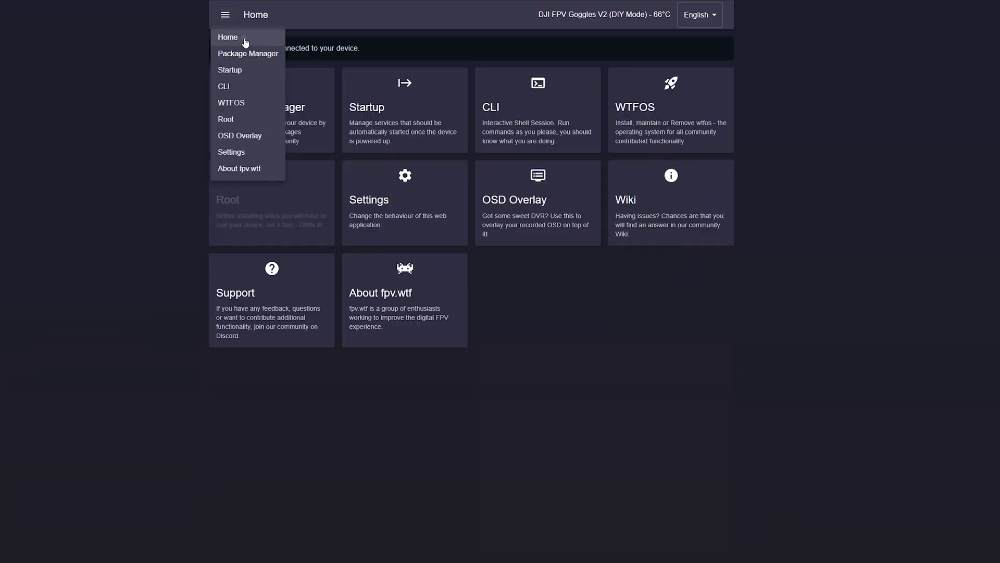
left_click(502, 126)
right_click(335, 71)
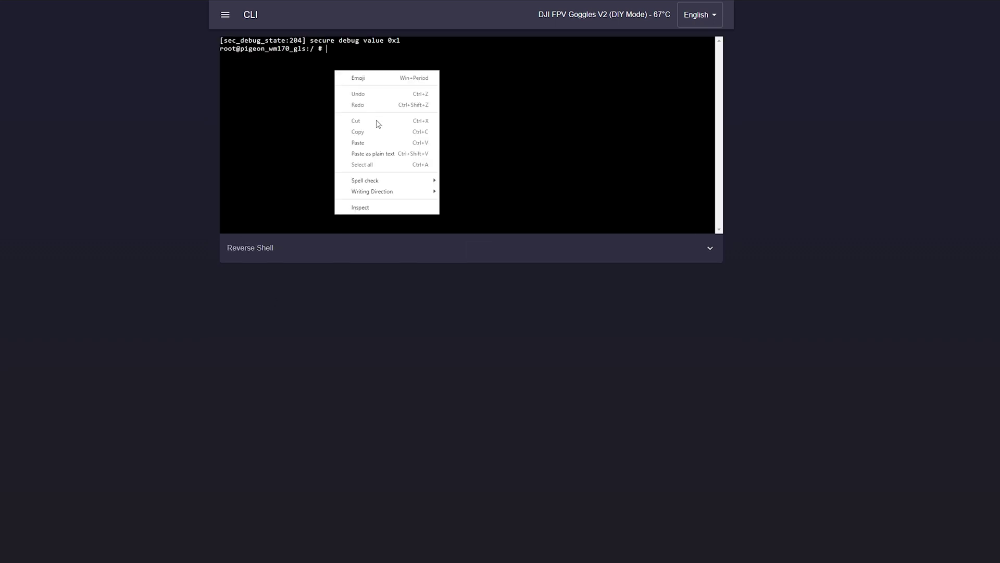
left_click(377, 143)
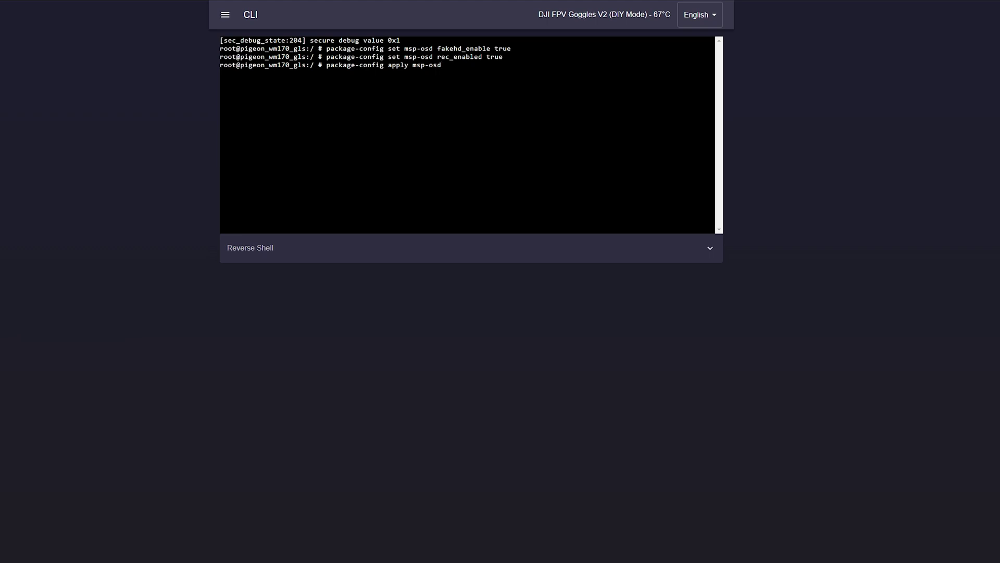
key("Return")
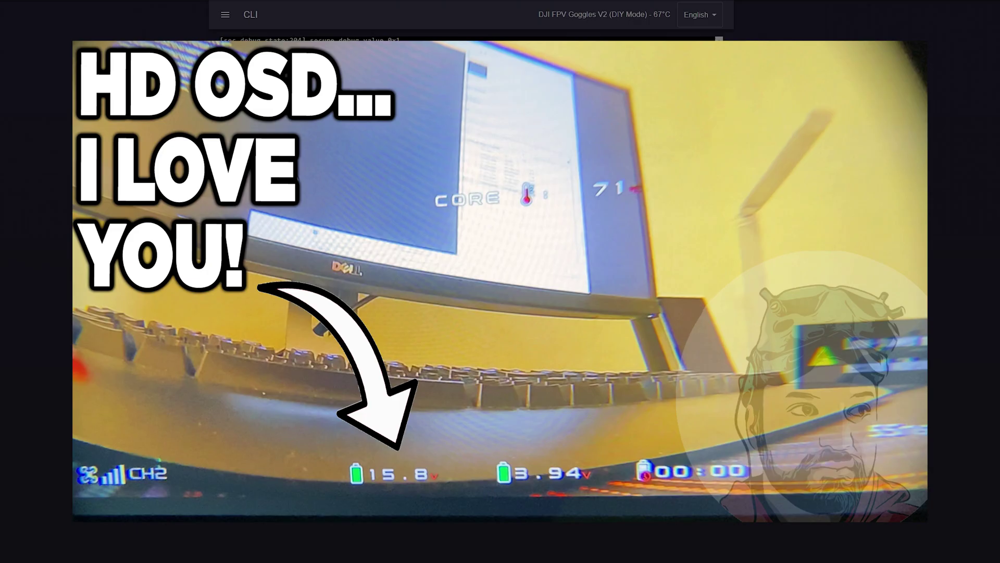